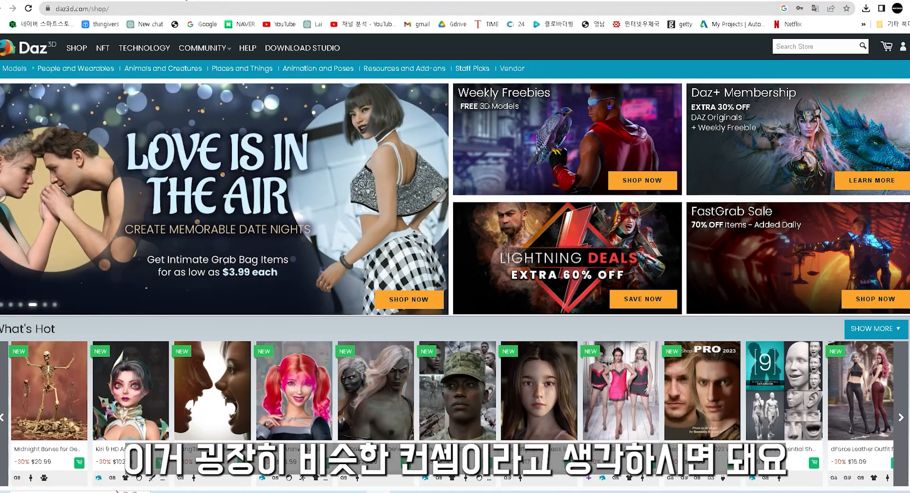
Look over the iClone actor listings in the Reallusion Content Store.
left_click(186, 1)
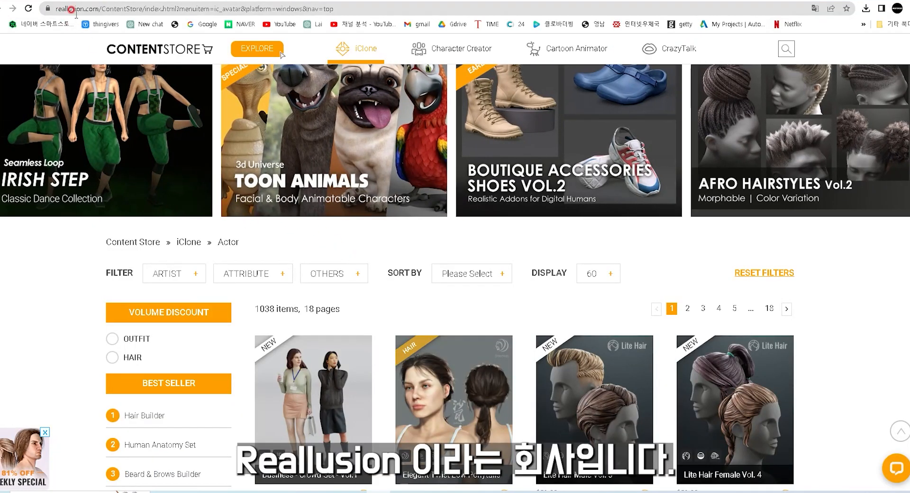
left_click(69, 1)
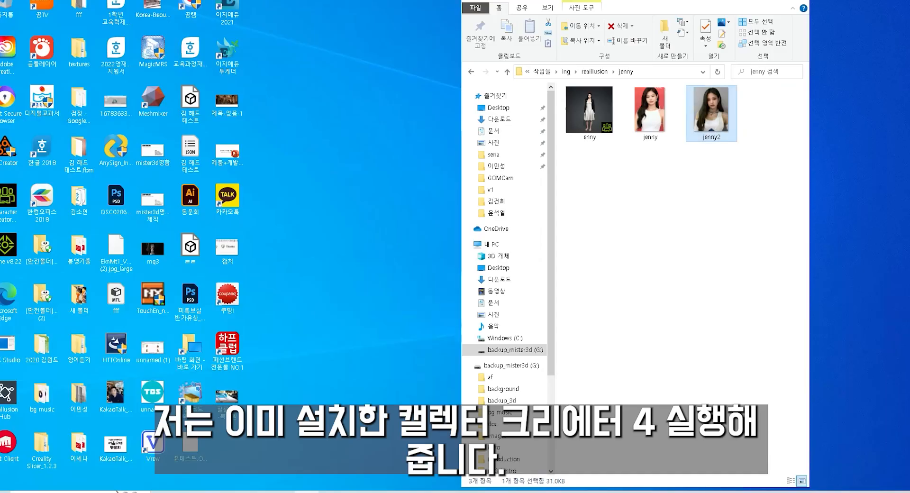
Launch Character Creator 4 from the desktop and put the jenny folder window out of the way.
double_click(6, 200)
left_click(751, 7)
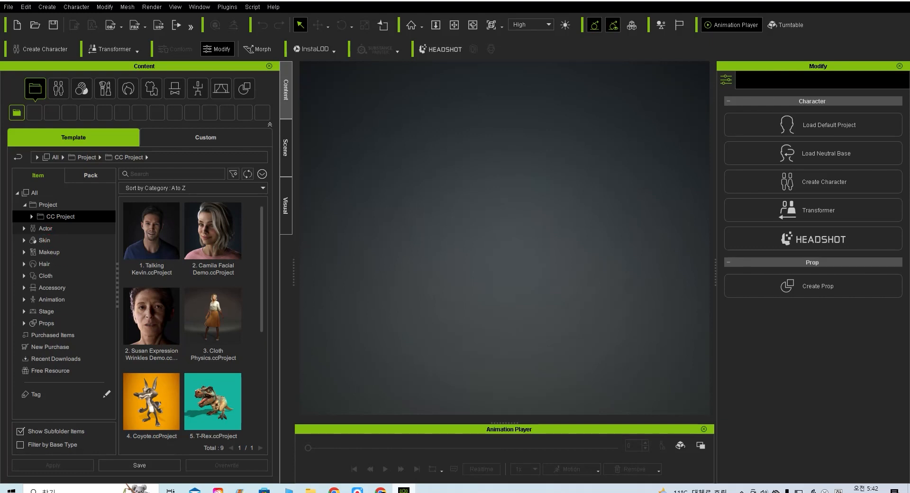
left_click(408, 491)
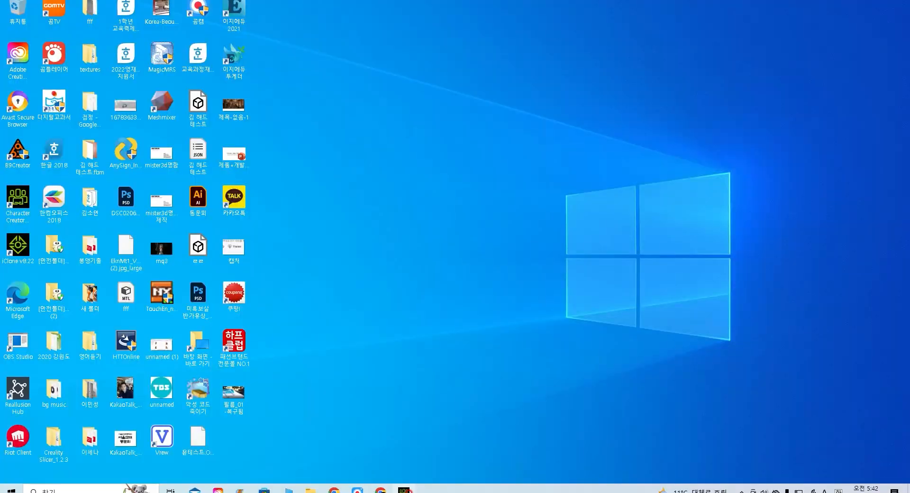
left_click(407, 491)
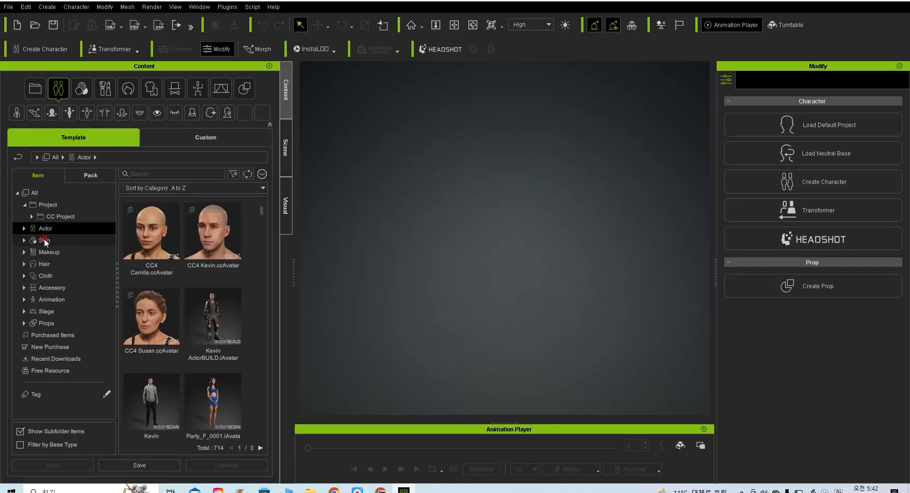
Browse the content library's template categories, from Project, Actor, Skin, Makeup and Hair through Animation, Purchased Items and Free Resource.
left_click(59, 204)
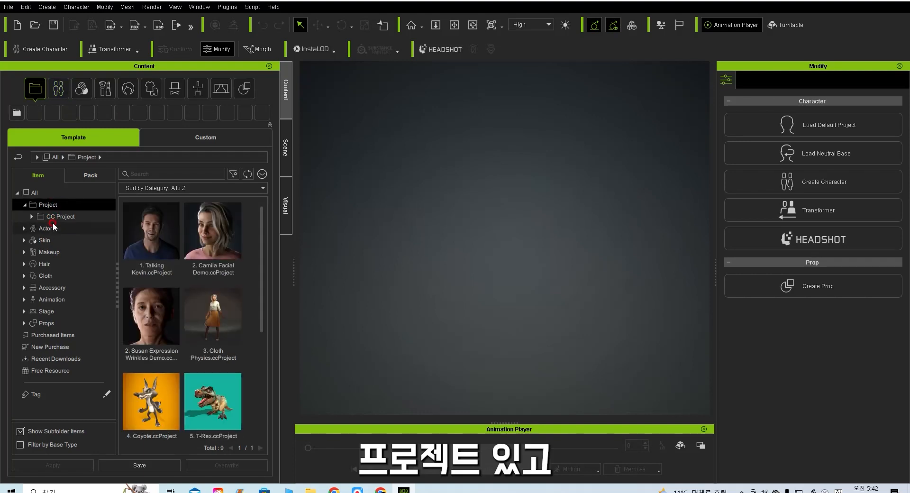
left_click(50, 228)
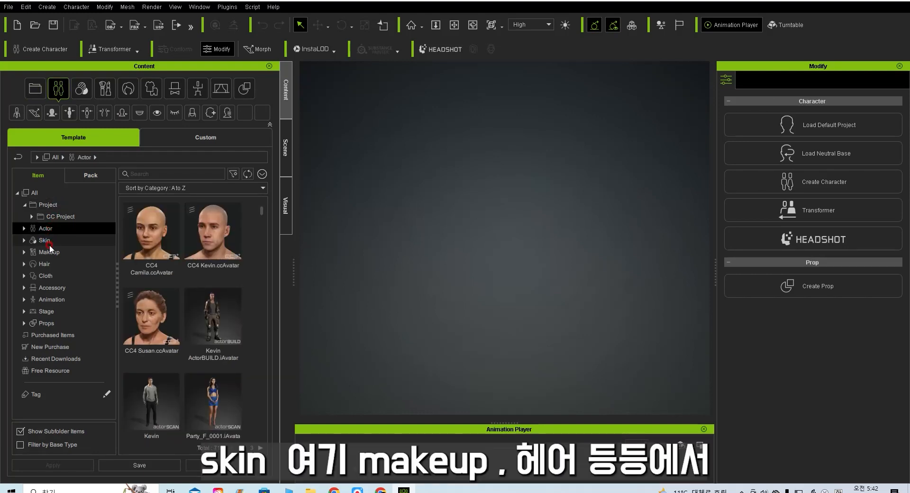
left_click(45, 240)
left_click(49, 253)
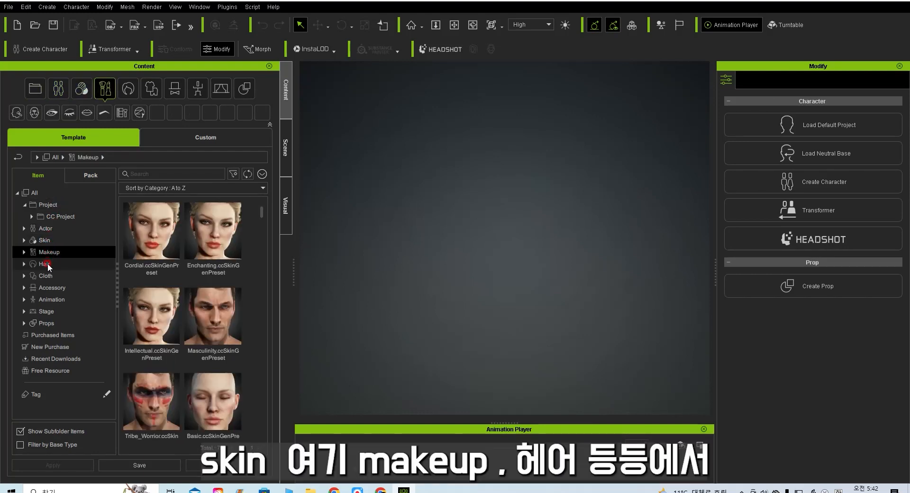
left_click(48, 263)
left_click(48, 277)
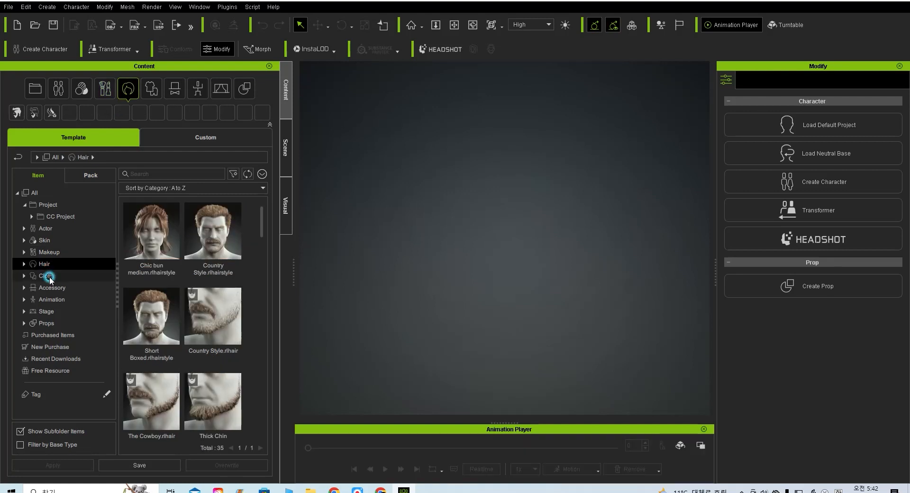
left_click(51, 288)
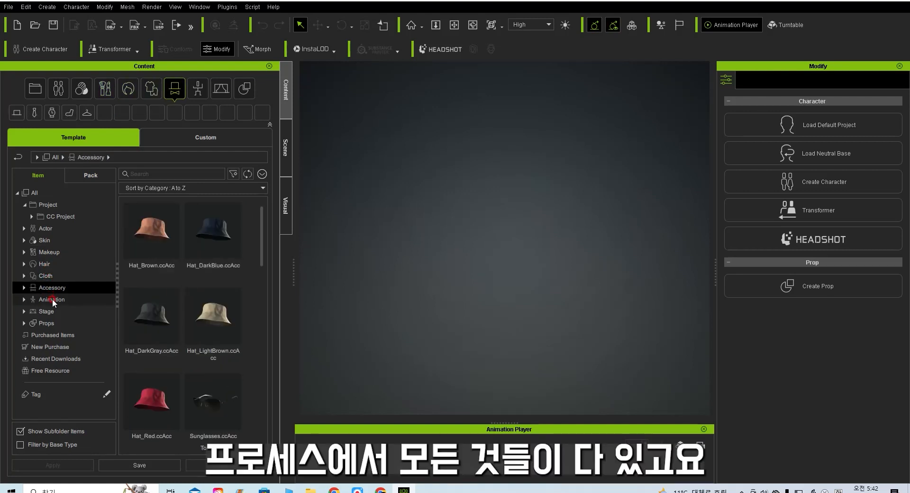
left_click(53, 299)
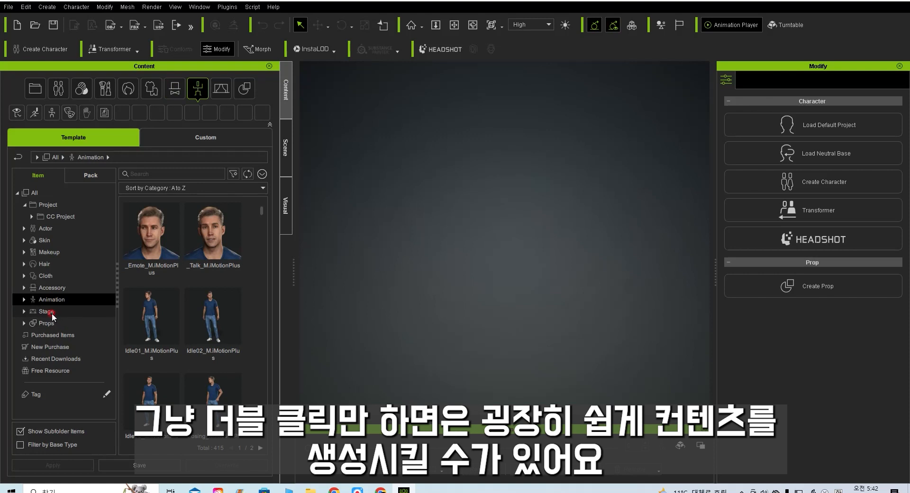
left_click(49, 312)
left_click(51, 335)
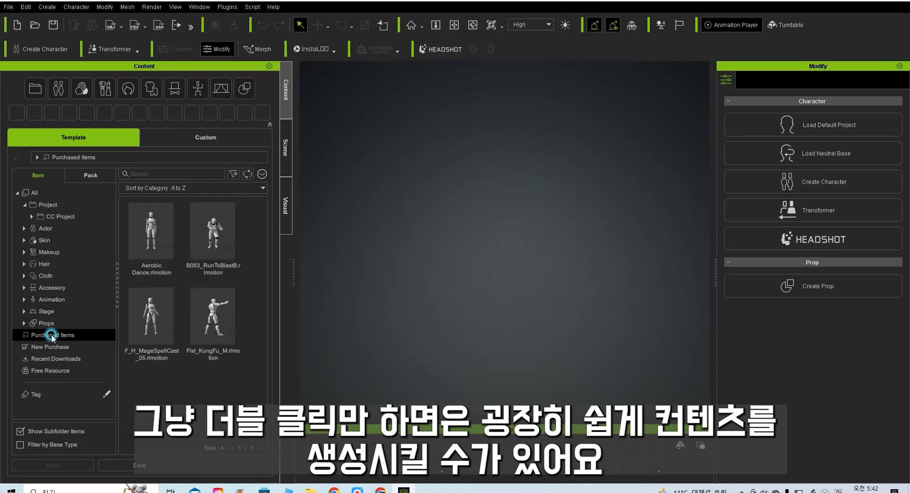
left_click(50, 346)
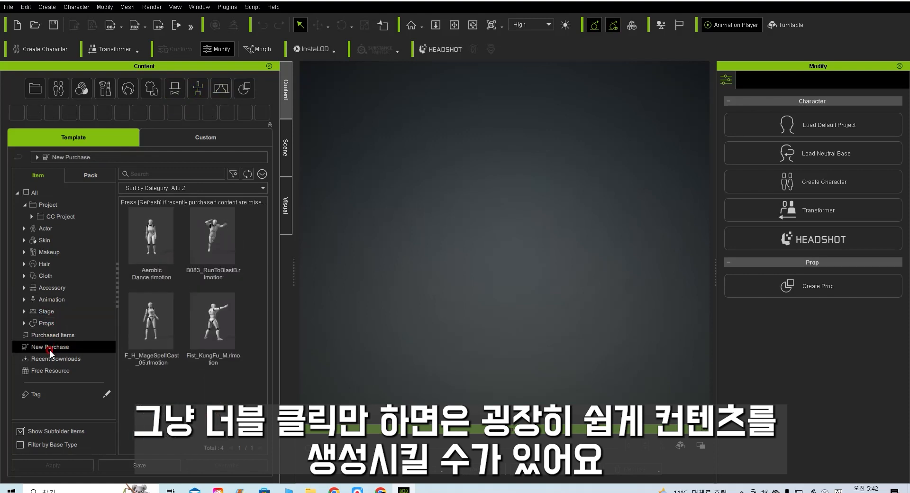
left_click(51, 370)
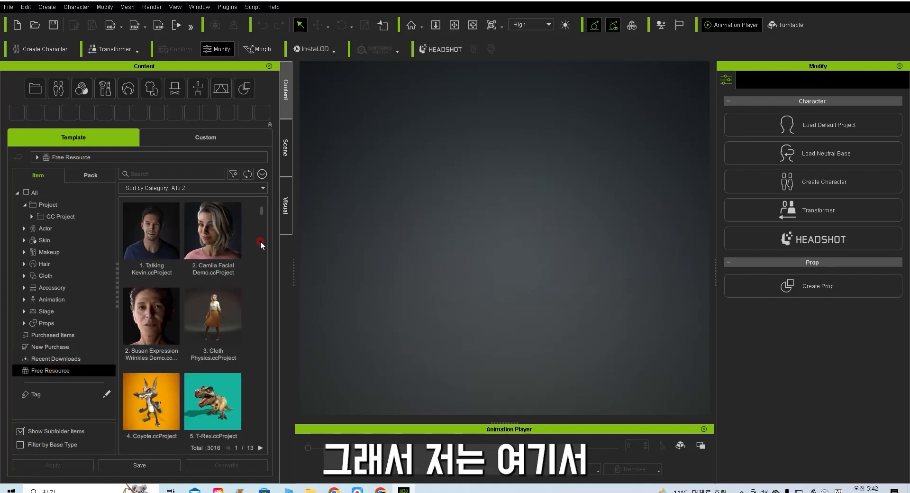
mouse_move(260, 208)
left_mouse_down()
mouse_move(261, 353)
mouse_move(268, 207)
left_mouse_up()
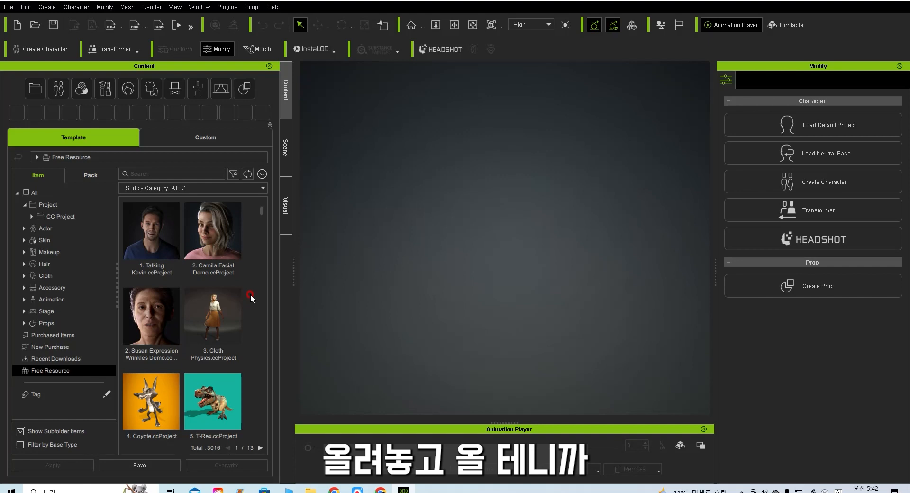
Load the 3. Cloth Physics project from the content library into the scene.
left_click(228, 315)
double_click(228, 314)
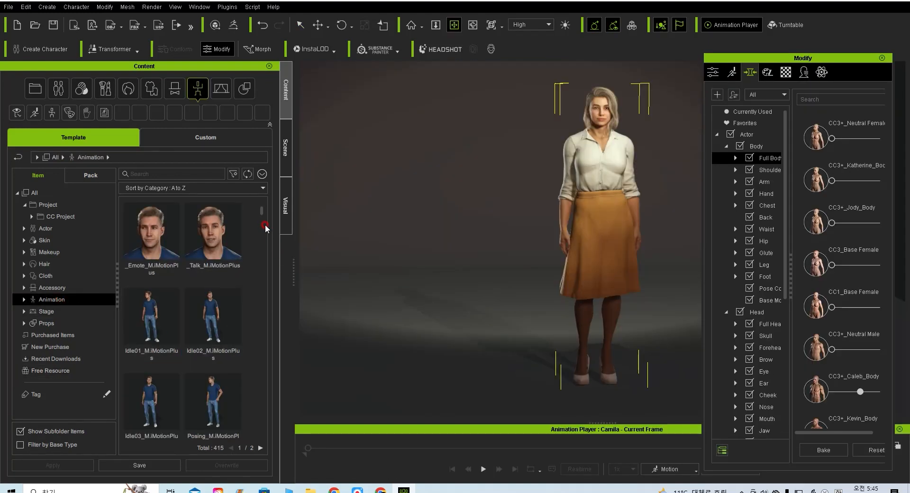
Apply the Idle02_F motion to the woman in the skirt, and play and pause the animation.
scroll(264, 216, "down", 5)
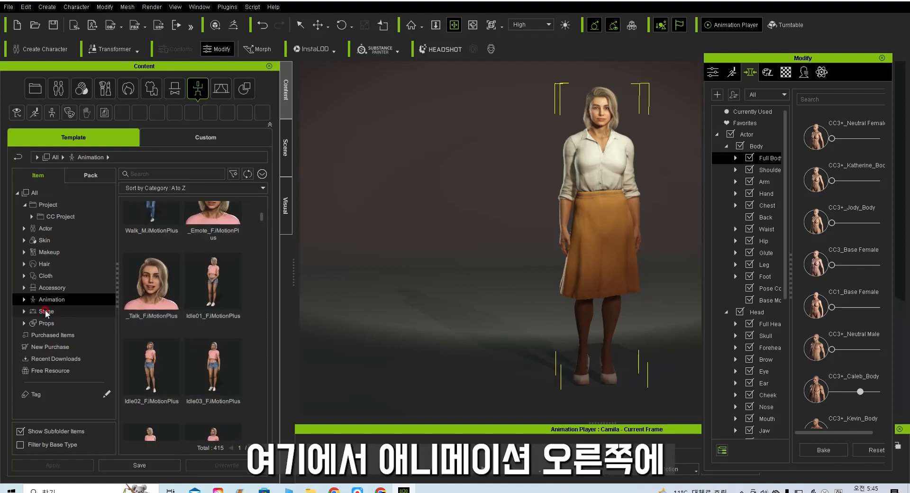
left_click(160, 374)
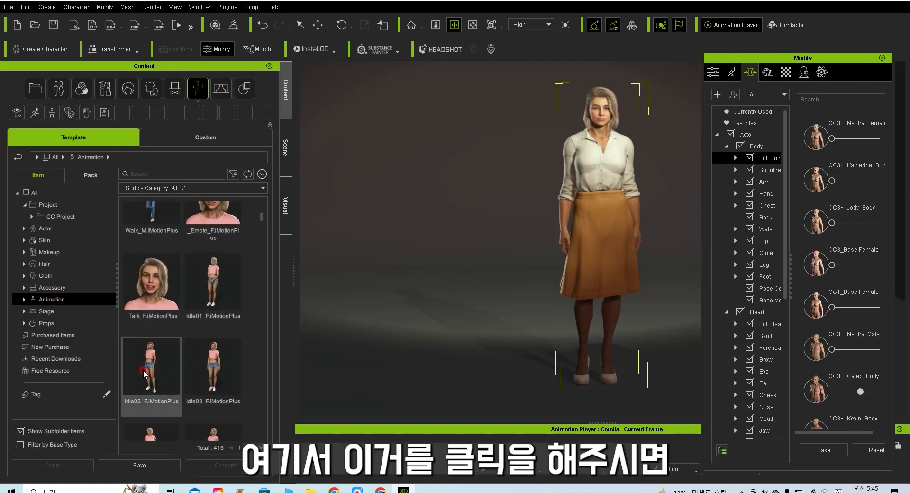
double_click(154, 374)
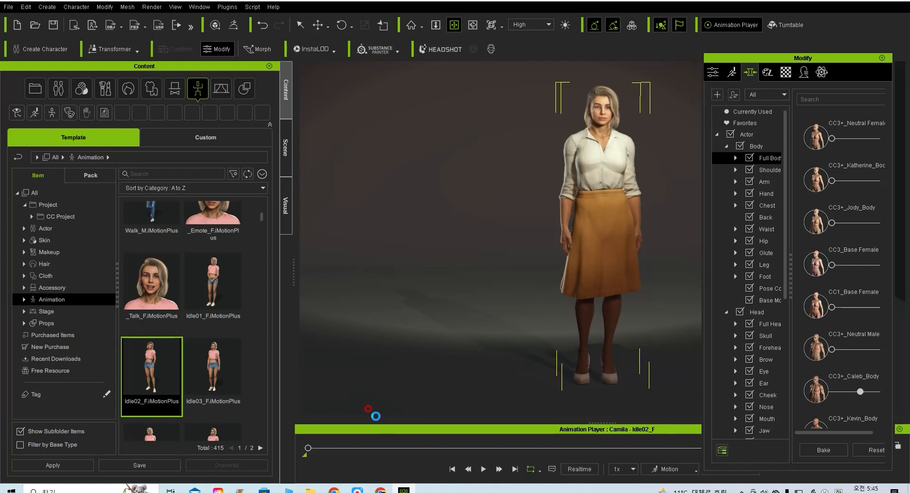
left_click(485, 476)
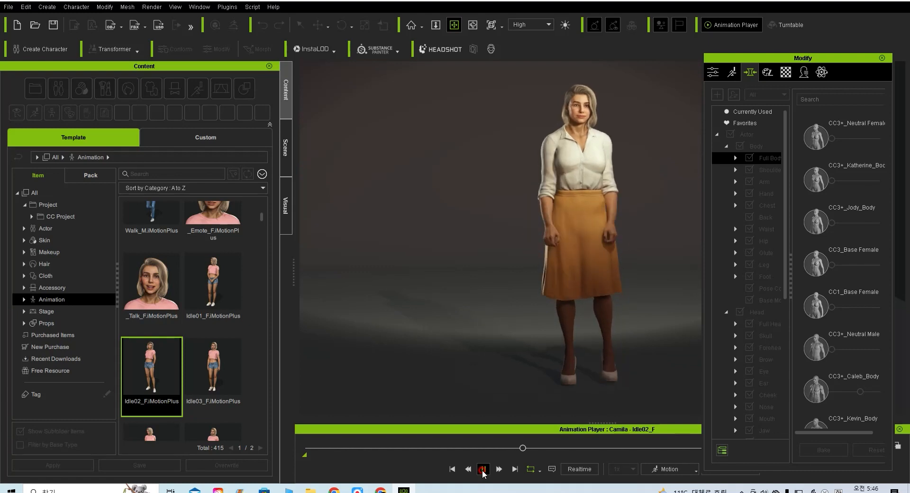
left_click(483, 469)
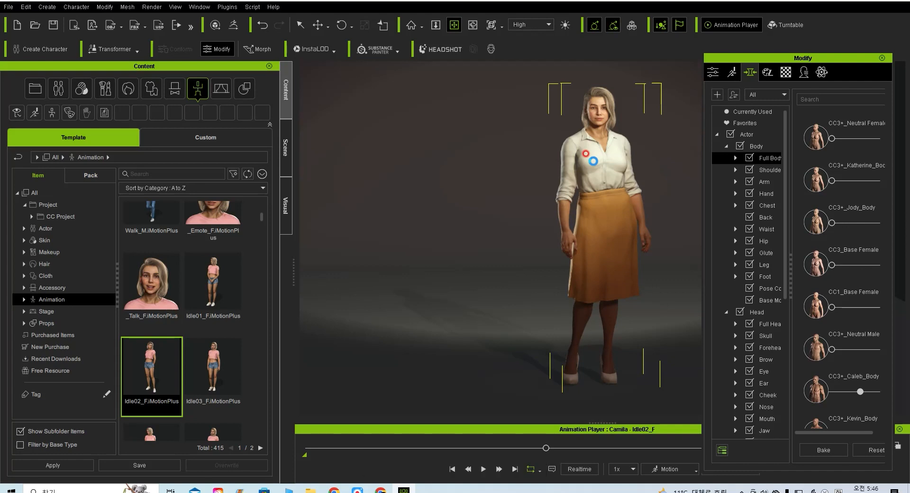
Delete the woman from the scene and dock the Headshot window over the content library.
key("Delete")
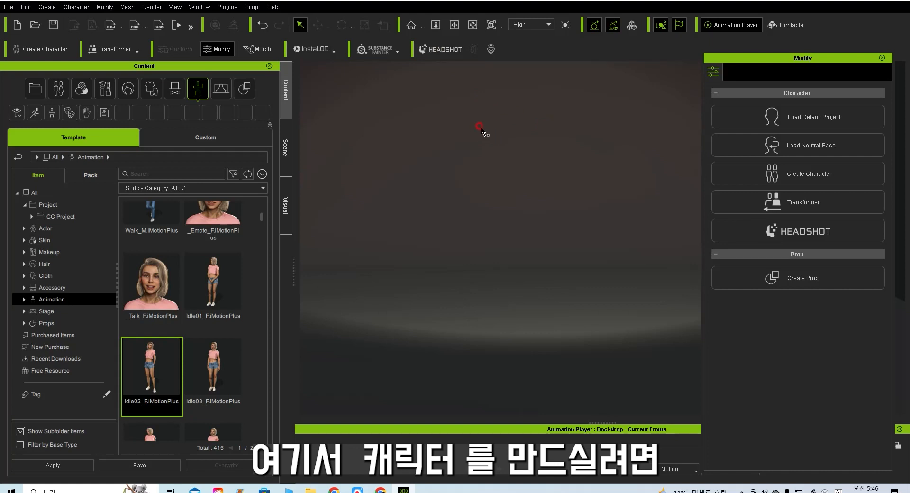
left_click(438, 50)
left_click(814, 85)
left_click_drag(815, 85, 186, 133)
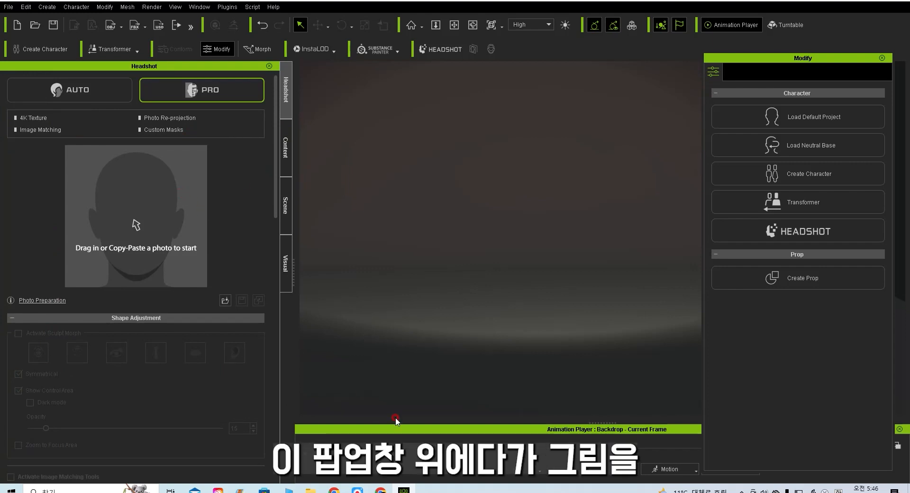
Generate a Headshot character from the jenny photo with the Female body type, and switch the head generation mode to AUTO.
mouse_move(310, 490)
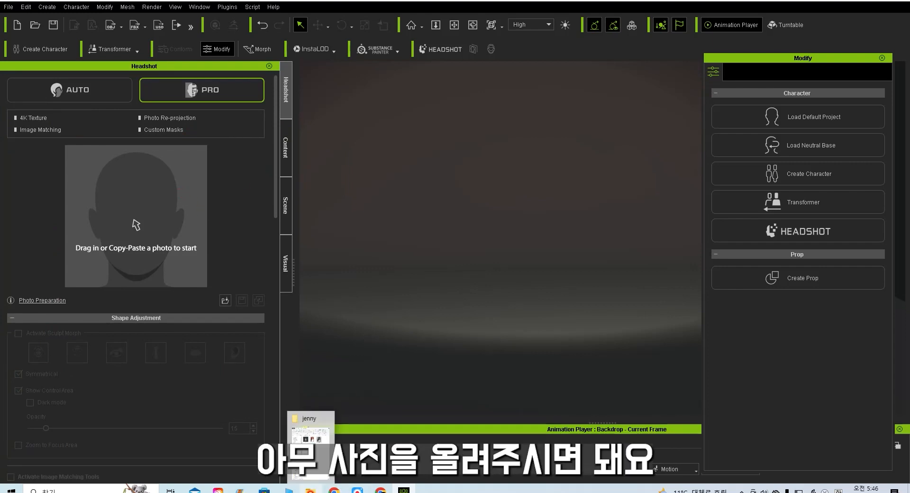
left_click(311, 448)
left_click_drag(644, 116, 166, 219)
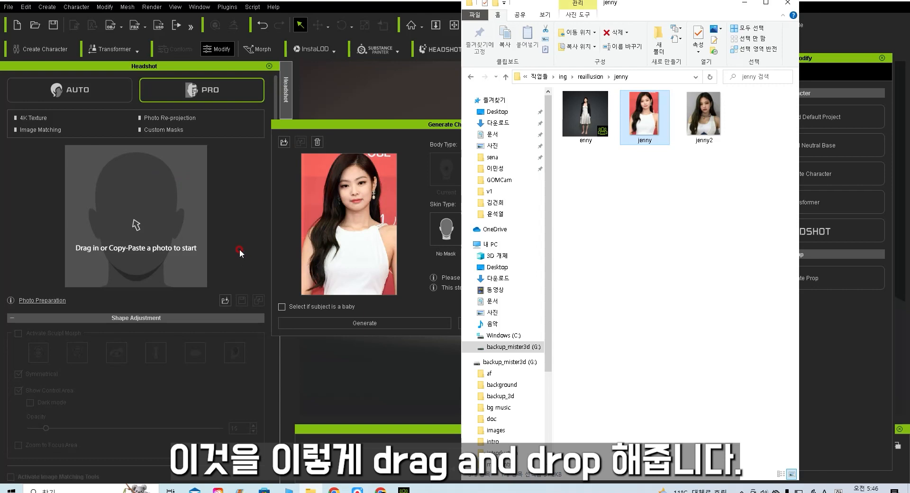
left_click(379, 125)
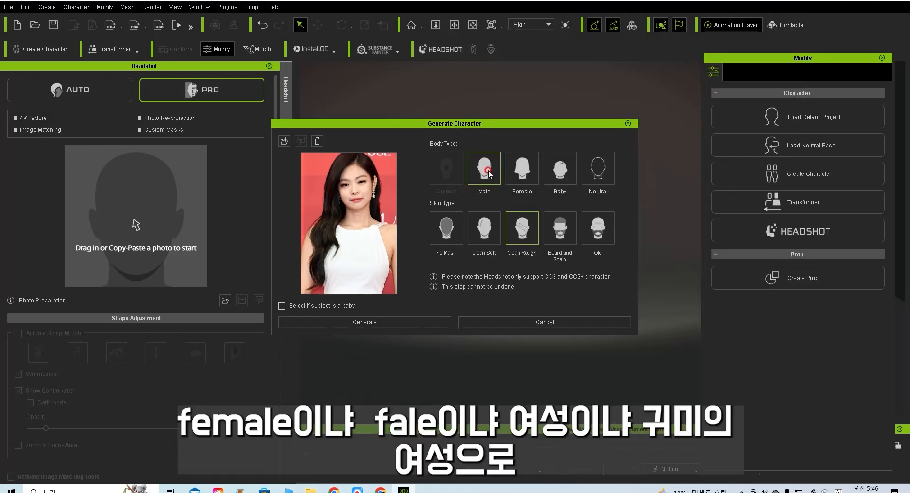
left_click(522, 171)
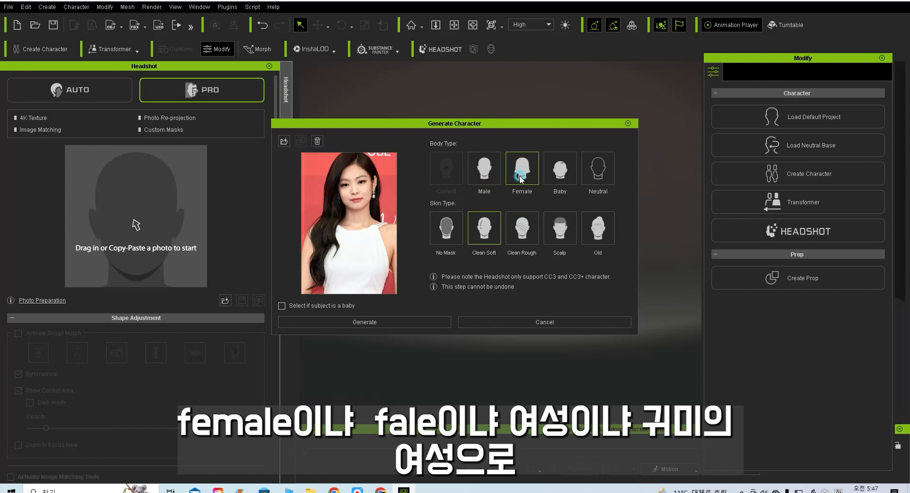
left_click(420, 321)
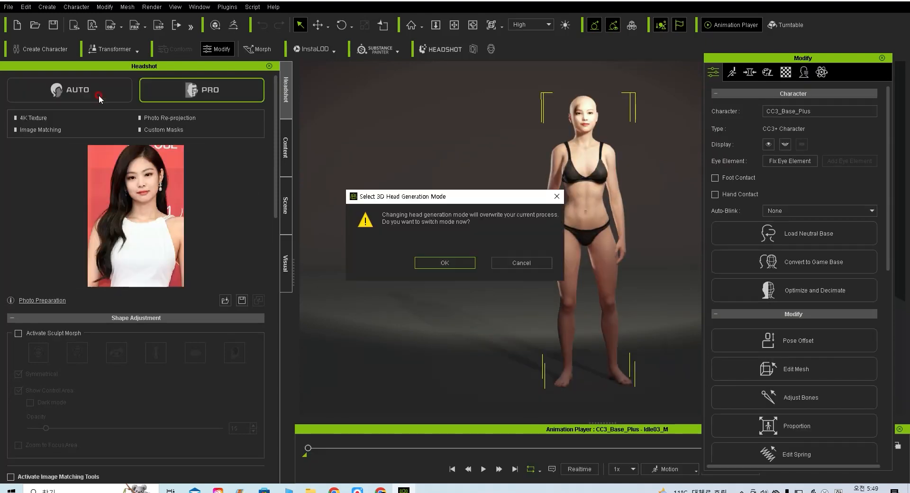
left_click(442, 262)
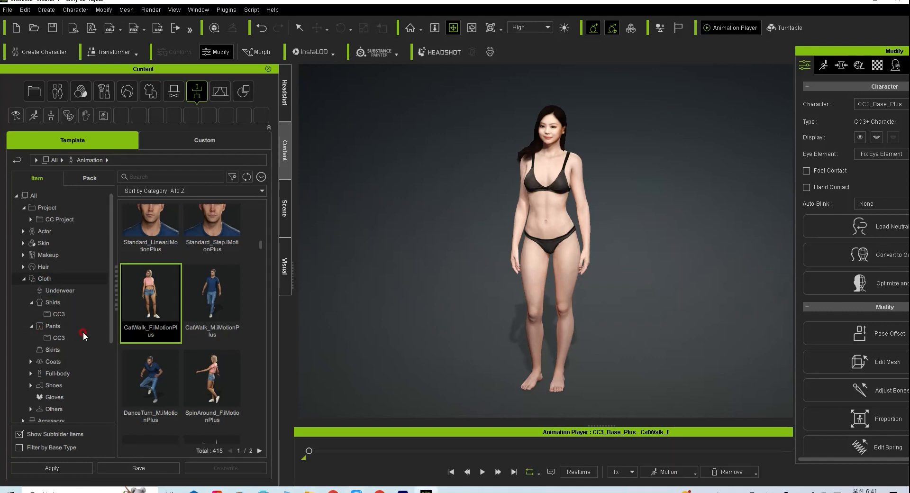
Dress the character in the grey Knee length skirt_A1 and the beige Turtleneck sweater.
left_click(63, 350)
double_click(219, 239)
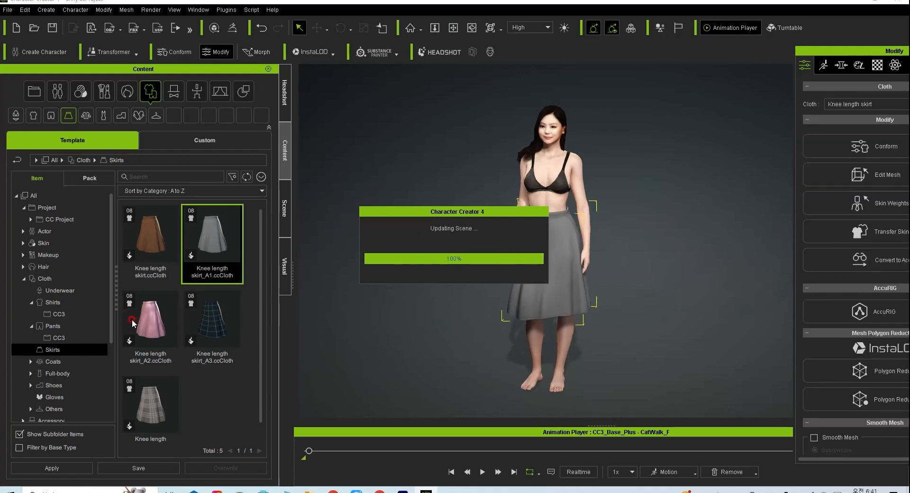
left_click(54, 302)
left_click_drag(261, 229, 274, 364)
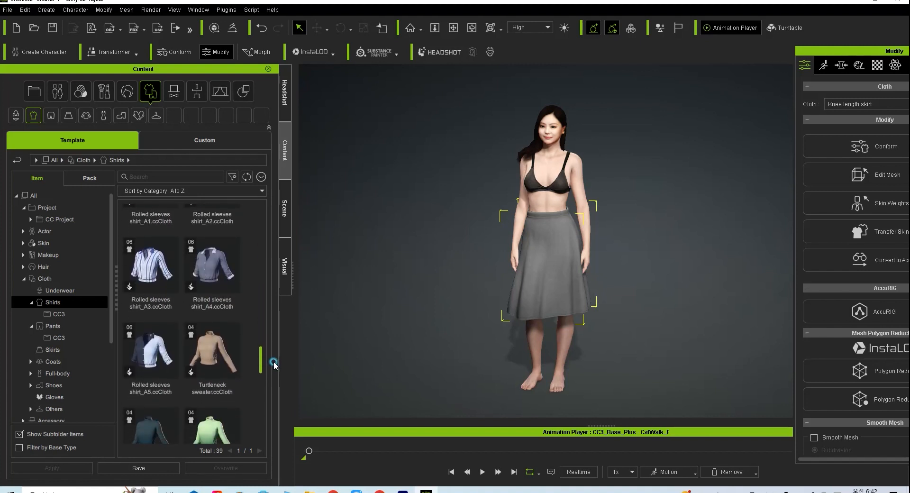
left_click_drag(212, 361, 345, 361)
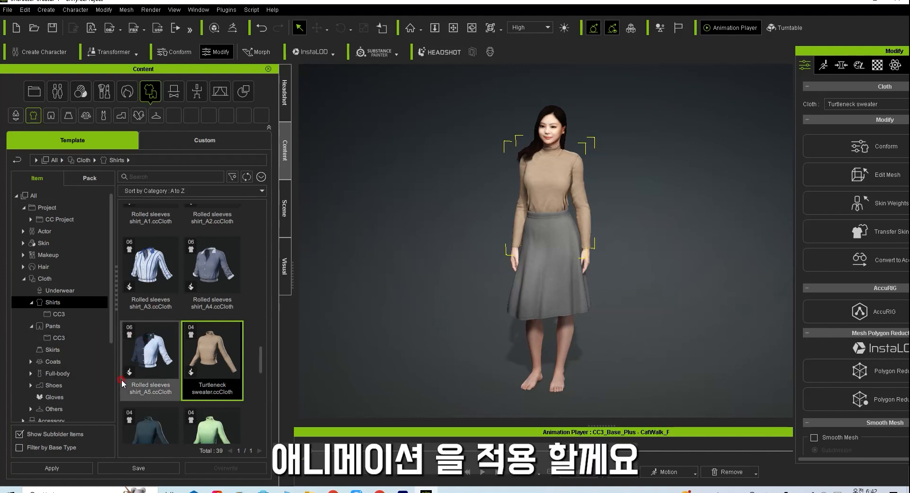
Open the Animation category of the content library and browse to the female idle motions.
left_click(23, 279)
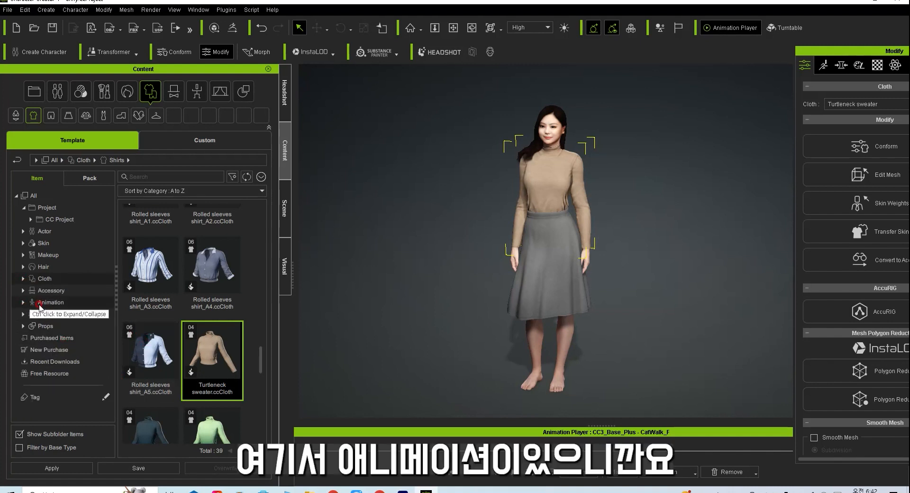
left_click(23, 305)
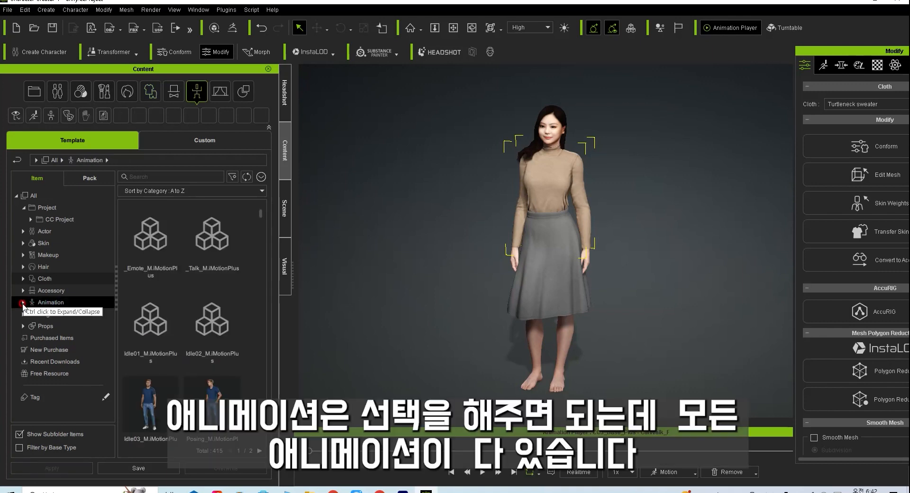
left_click_drag(260, 216, 259, 220)
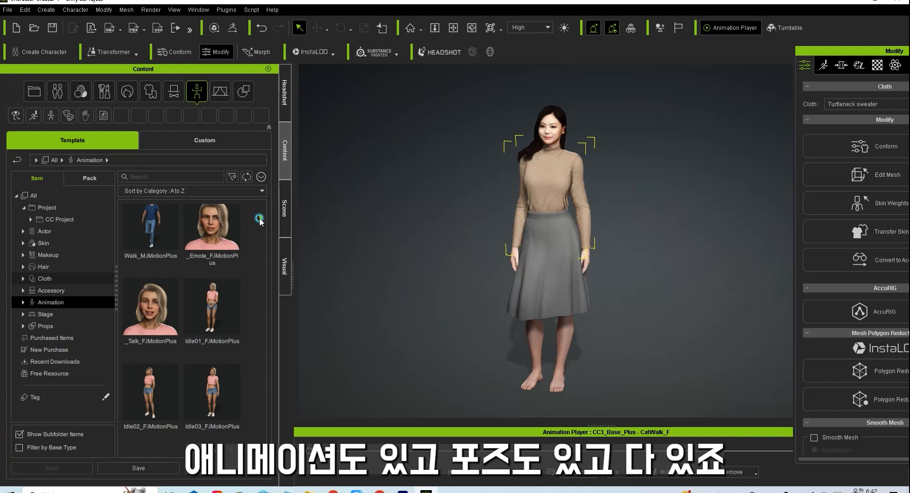
left_click_drag(260, 219, 260, 220)
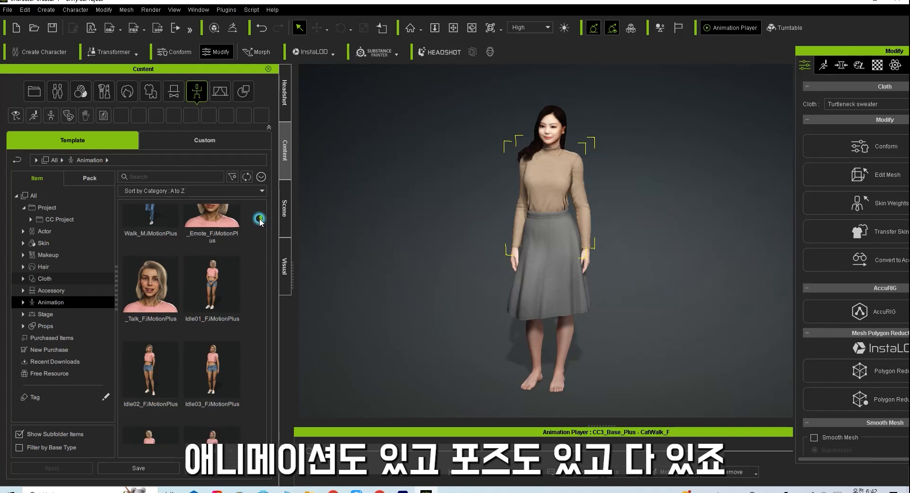
Try to apply the Idle01_F motion with the turtleneck sweater still selected, and dismiss the warning.
left_click(225, 304)
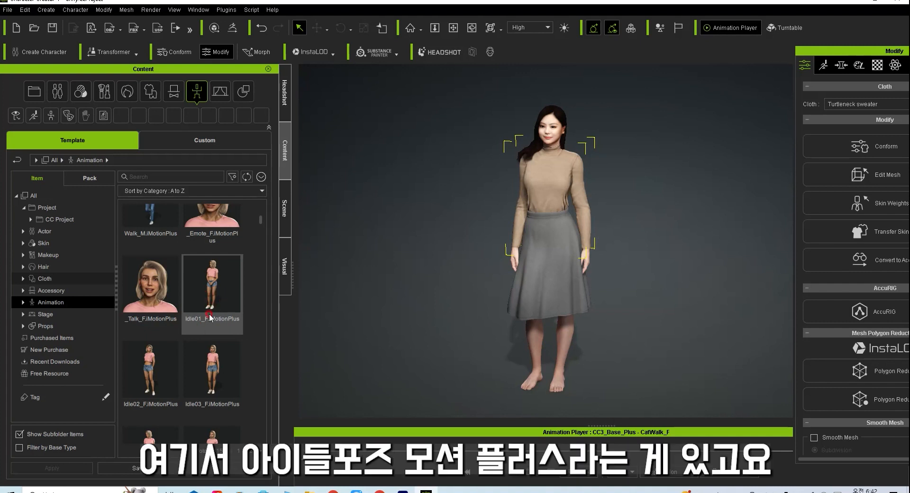
double_click(221, 292)
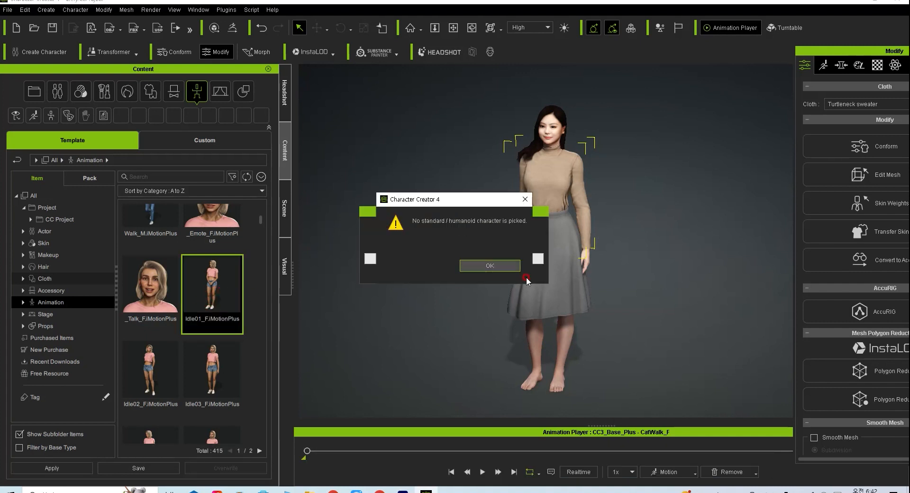
left_click(488, 267)
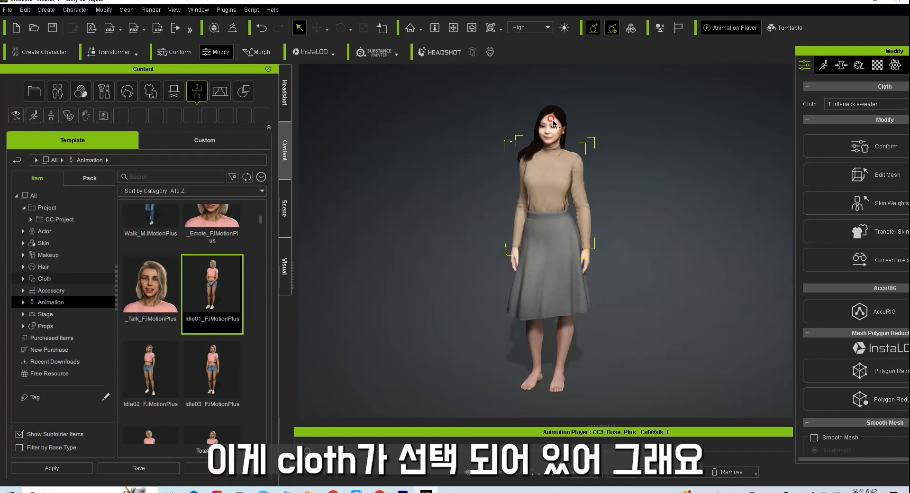
Select the whole character instead of the sweater, apply the Idle01_F motion to it and play the animation.
left_click(563, 186)
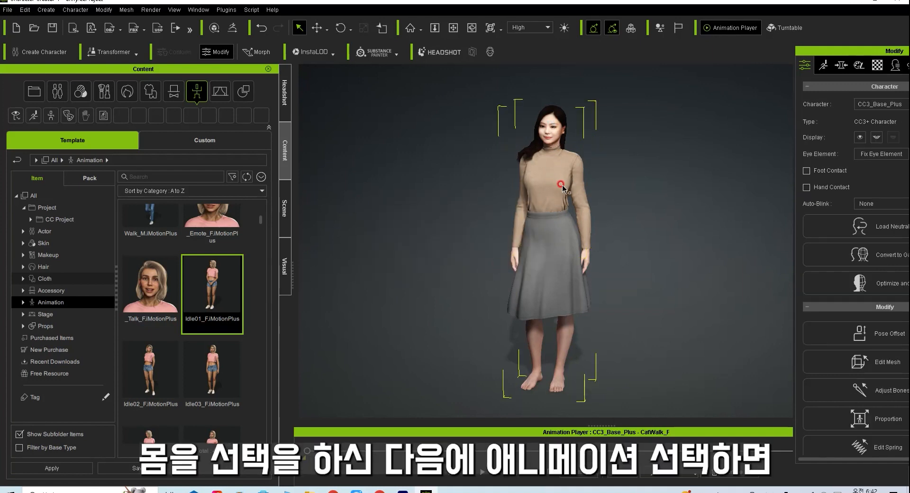
double_click(212, 308)
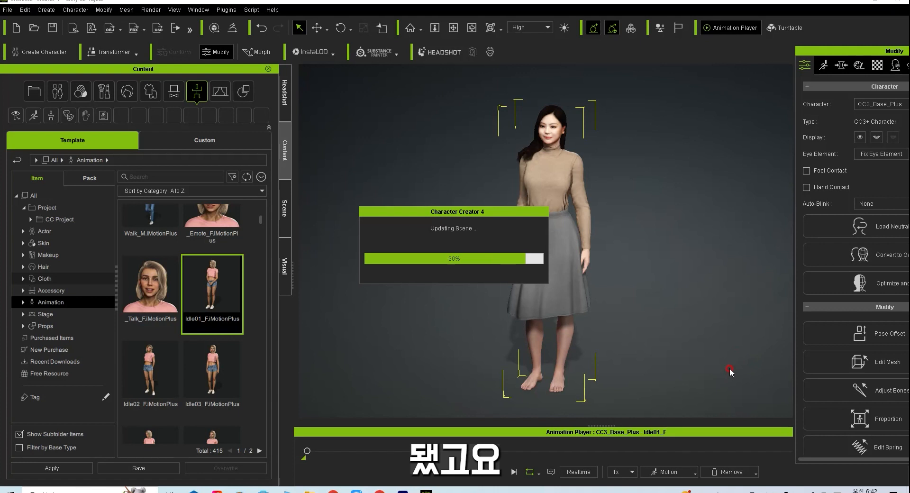
left_click(485, 476)
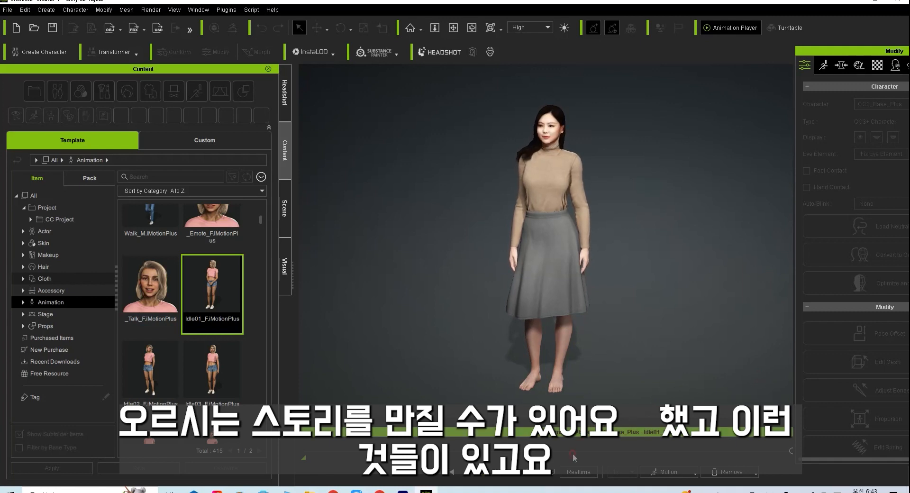
Apply the Idle02_F and Idle03_F motions to the character one after the other, previewing each in the animation player.
double_click(134, 391)
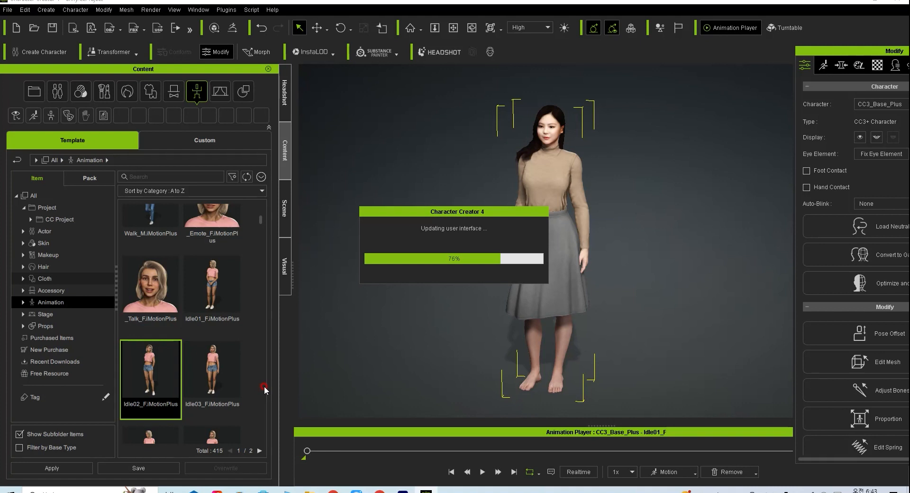
left_click(482, 472)
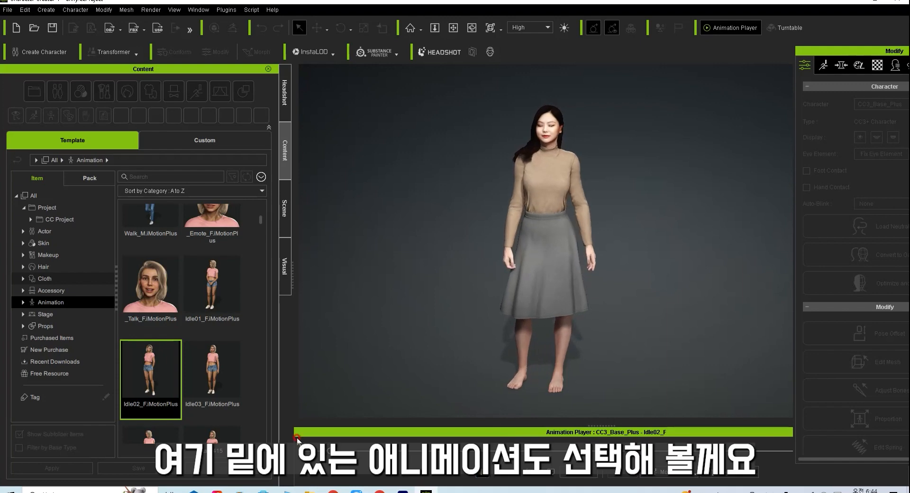
double_click(210, 382)
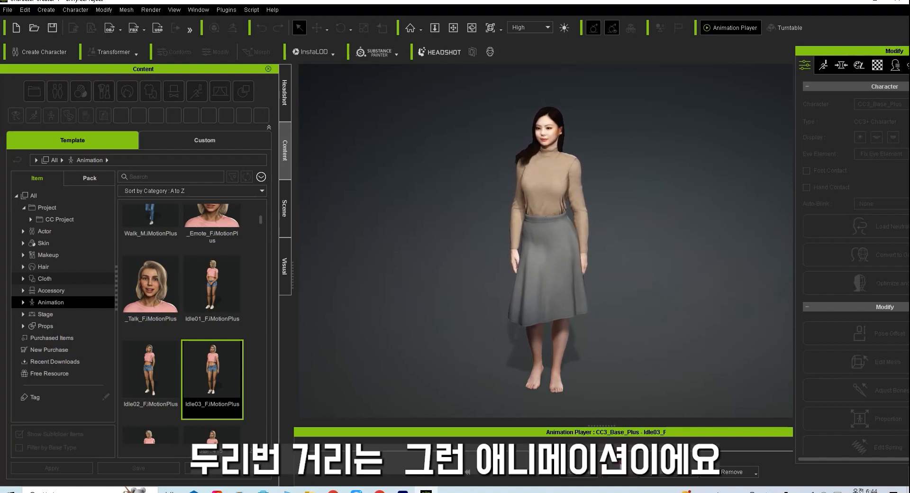
left_click(479, 477)
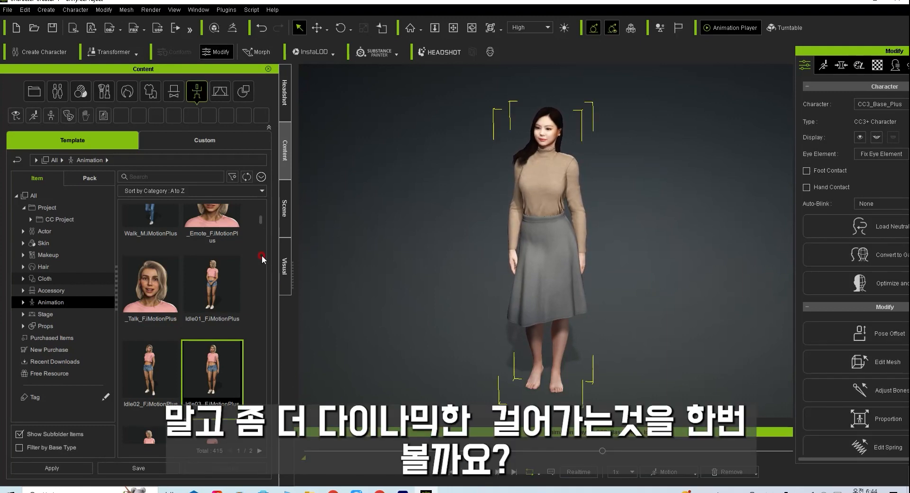
Apply the Posing_F motion to the character and play the animation.
scroll(261, 219, "down", 3)
scroll(260, 240, "up", 1)
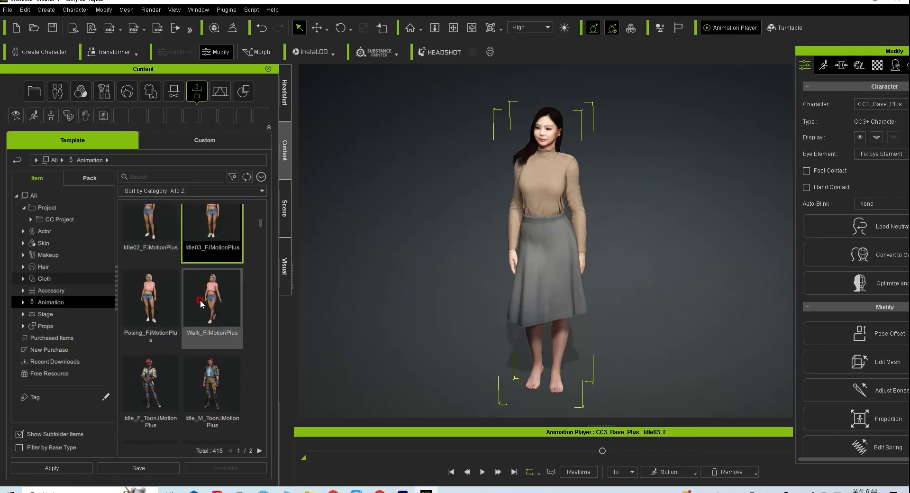
double_click(155, 307)
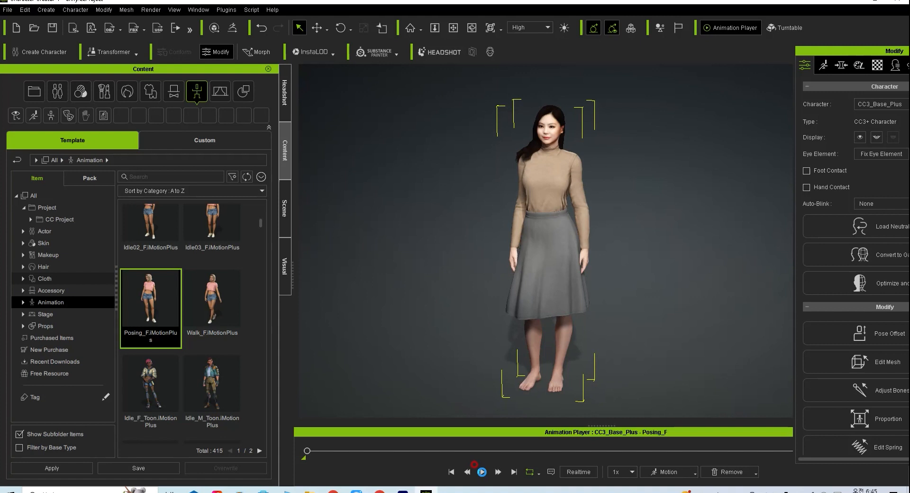
left_click(481, 472)
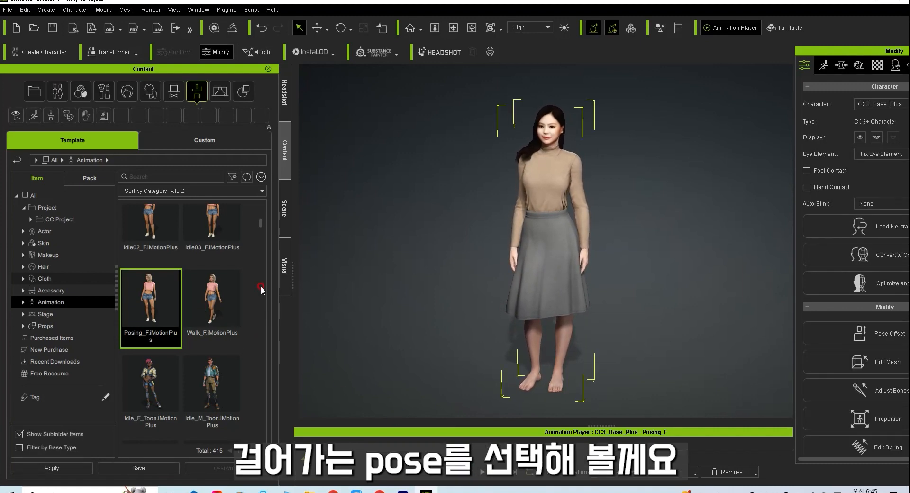
Apply the Walk_F motion to the character and play the walking animation.
left_click_drag(212, 299, 559, 326)
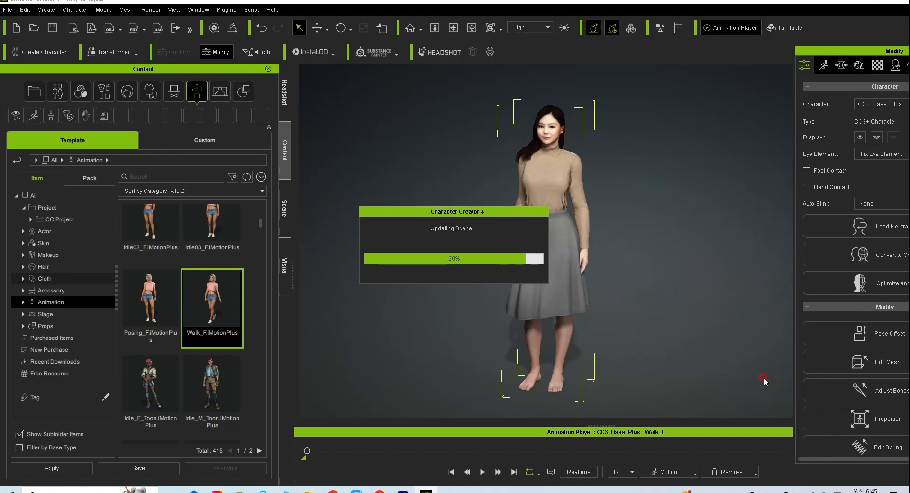
left_click(483, 472)
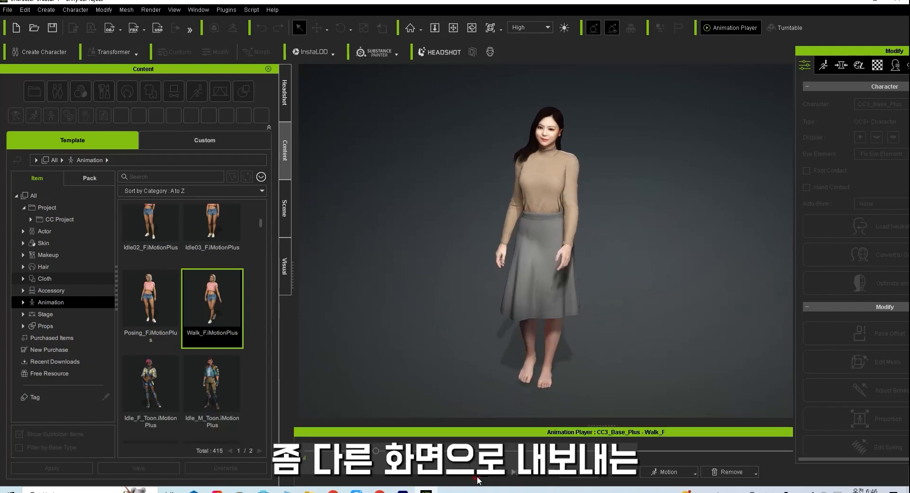
Find the SpinAround_F motion further down the library, apply it to the character and play it.
left_click_drag(260, 222, 259, 246)
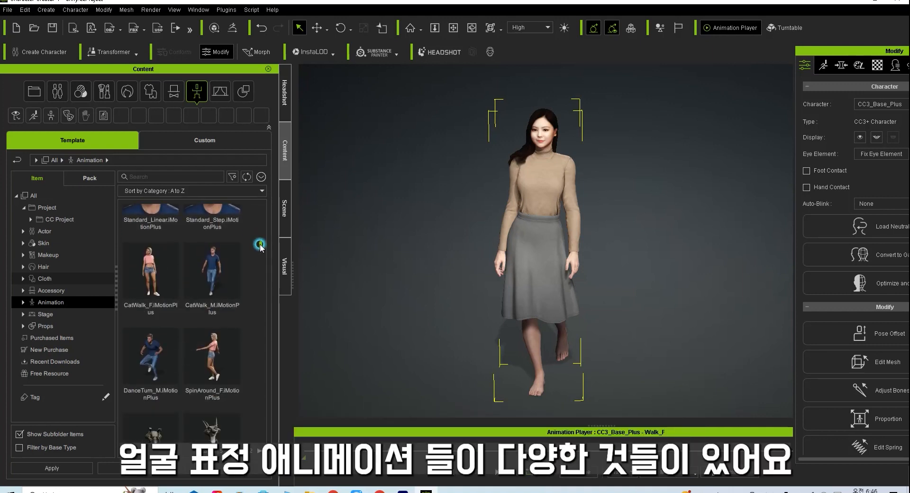
double_click(207, 360)
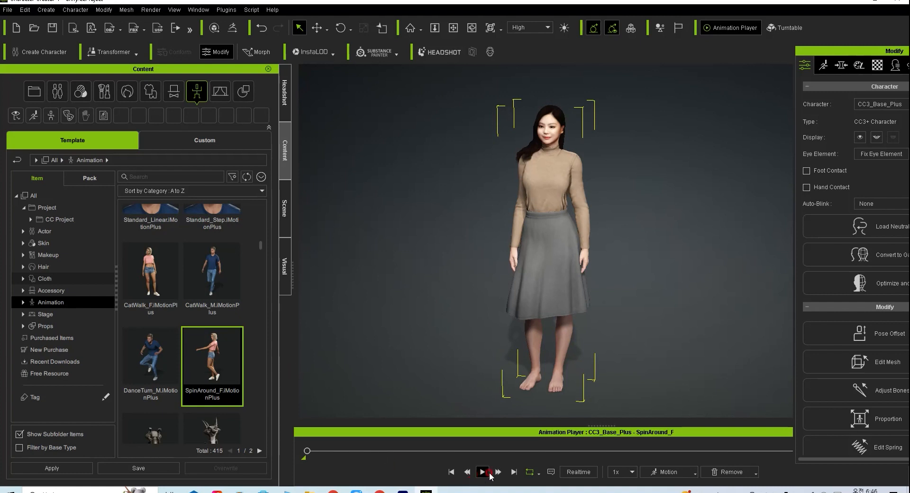
left_click(482, 474)
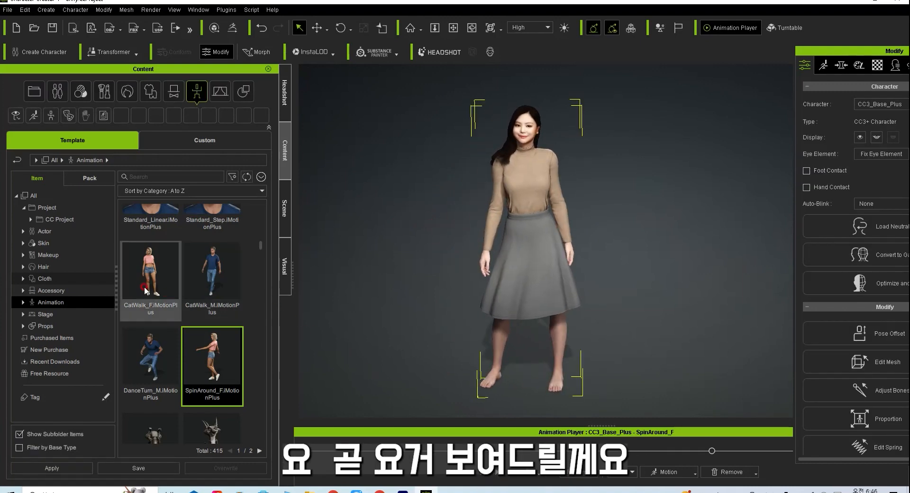
Apply the CatWalk_F motion to the character.
double_click(143, 287)
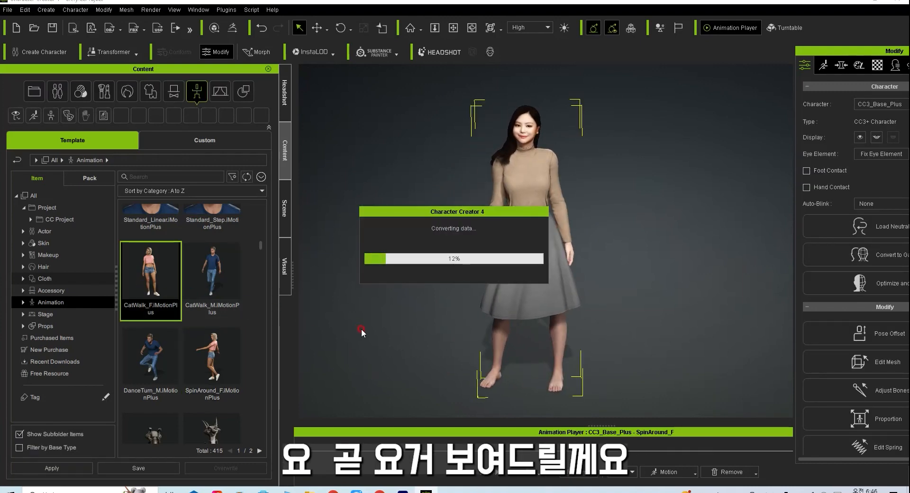